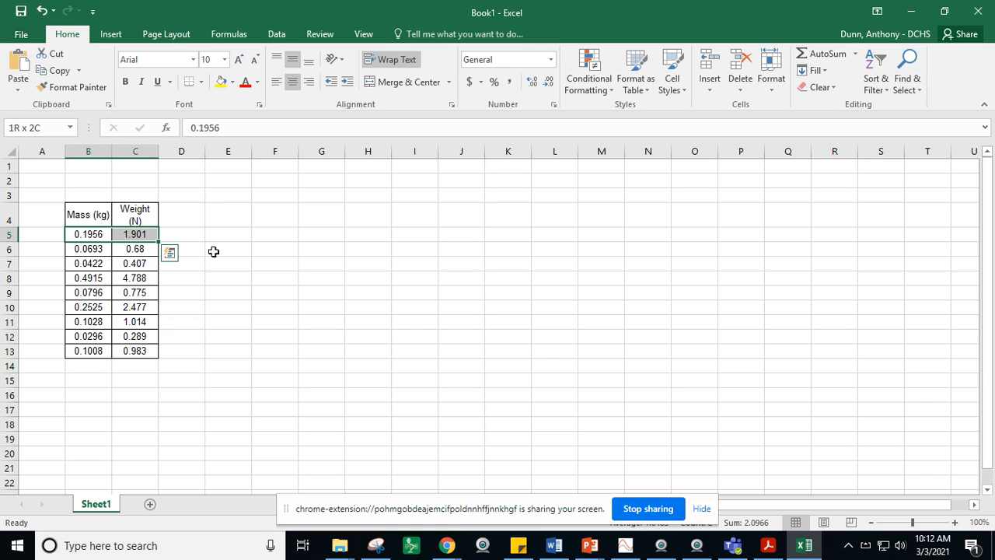
- Plot the mass and weight data in B5:C13 as a markers-only scatter chart and enlarge it to span about columns E to O
key("shift+Down")
key("shift+Down")
key("shift+Down")
key("shift+Down")
key("shift+Down")
key("shift+Down")
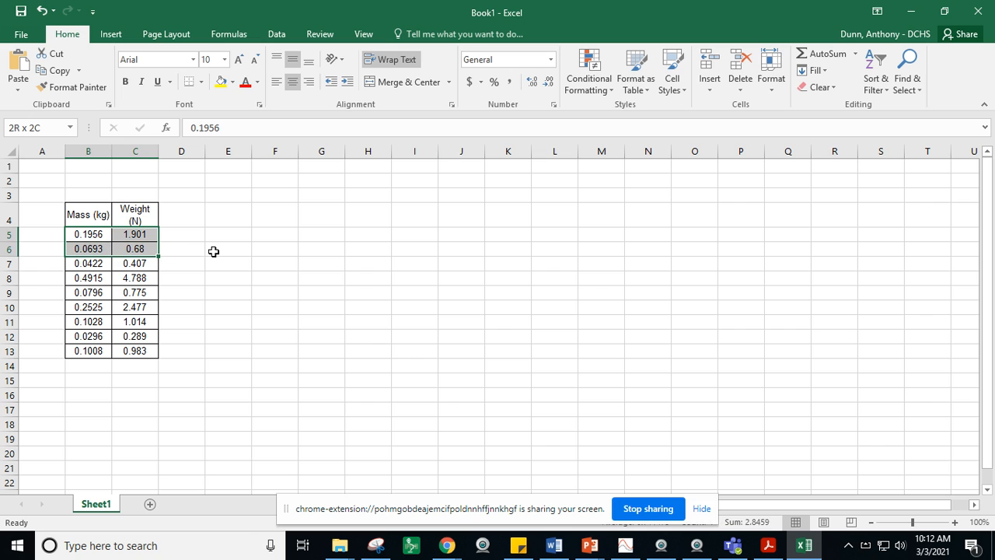
key("shift+Down")
key("shift+Down")
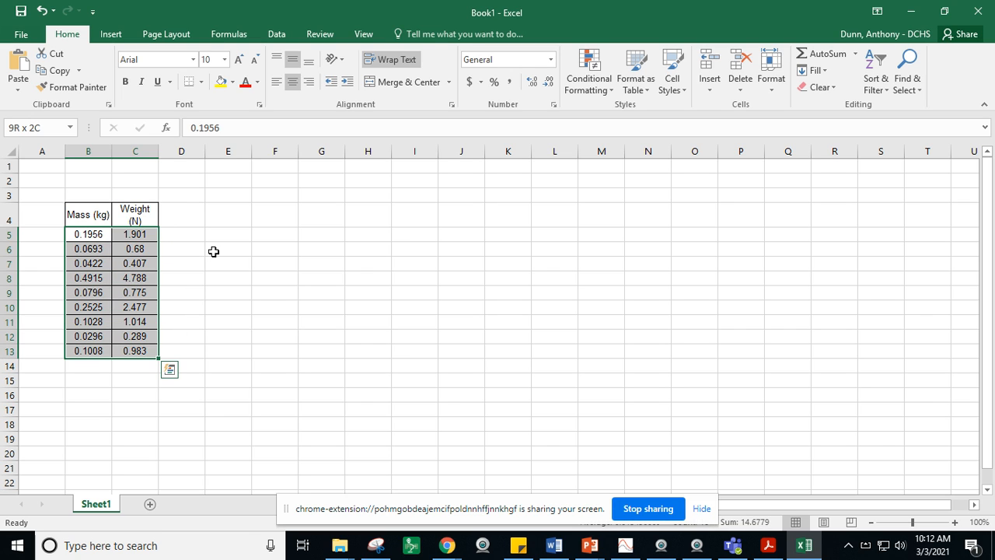
left_click(114, 39)
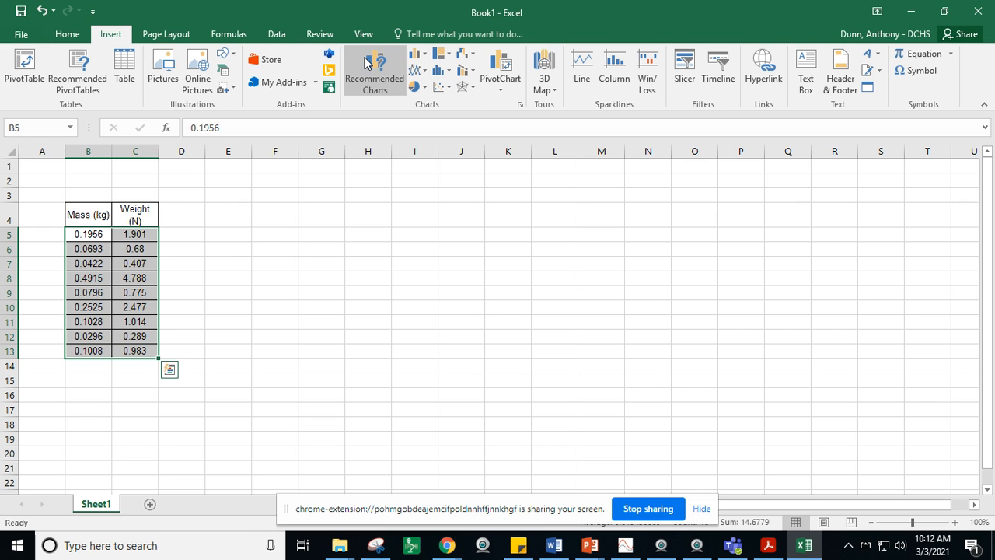
left_click(449, 88)
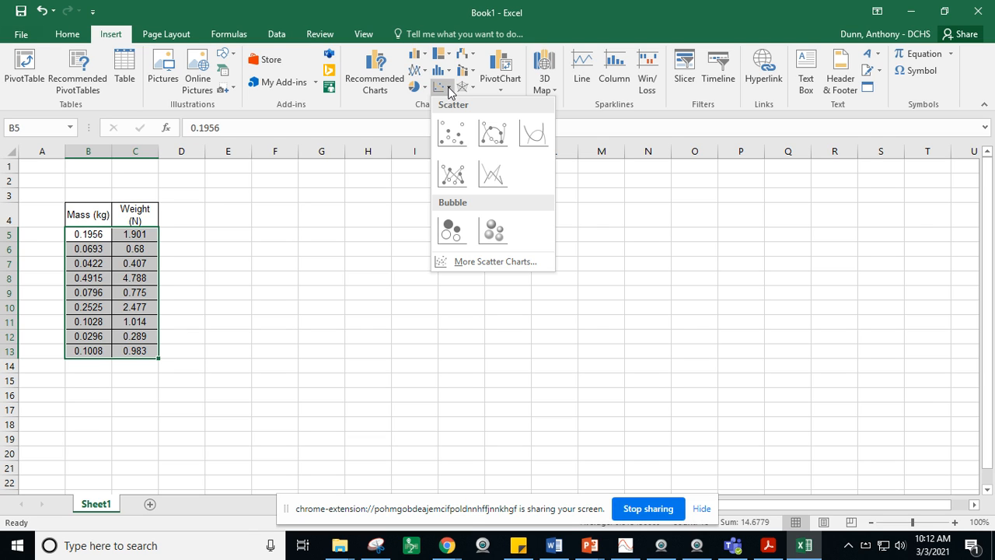
left_click(451, 134)
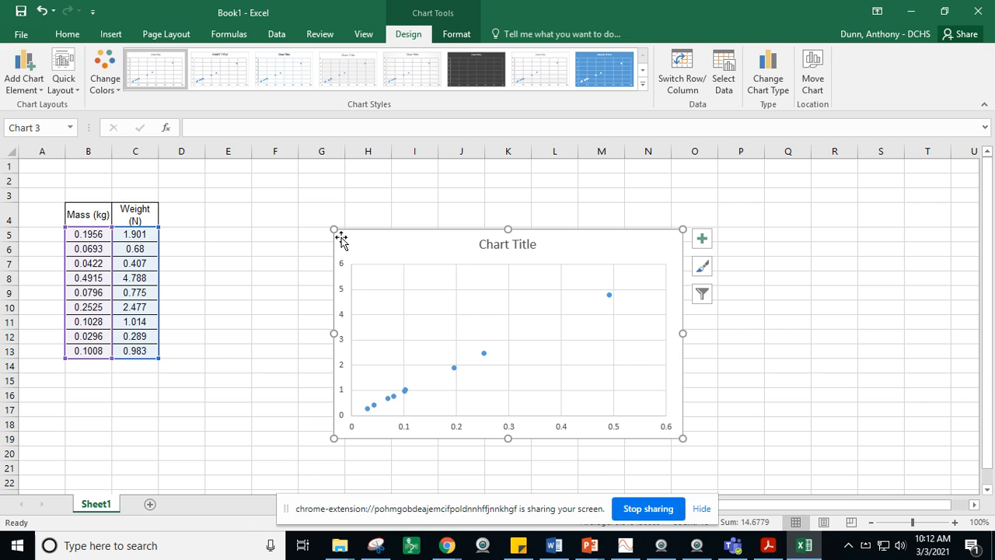
left_click_drag(334, 229, 228, 170)
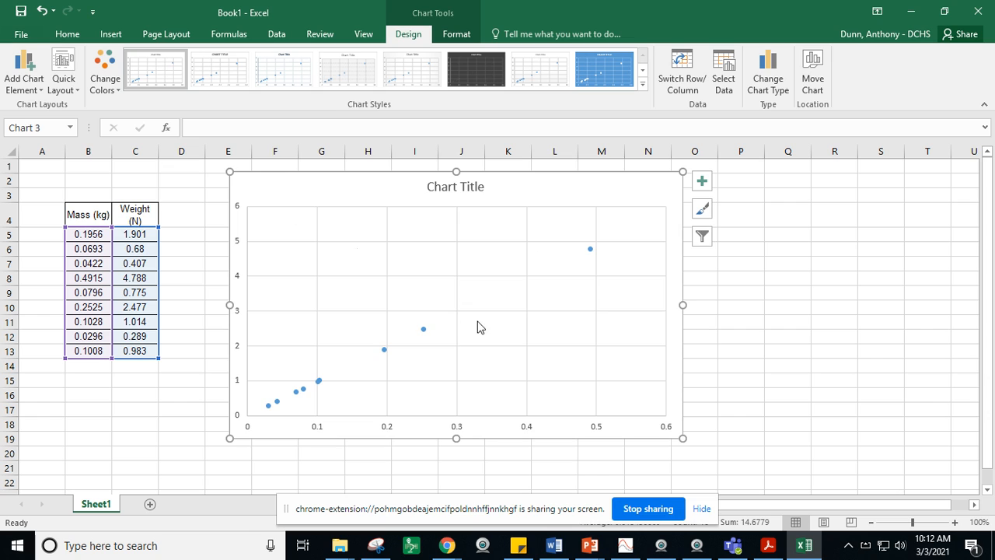
left_click_drag(682, 436, 723, 474)
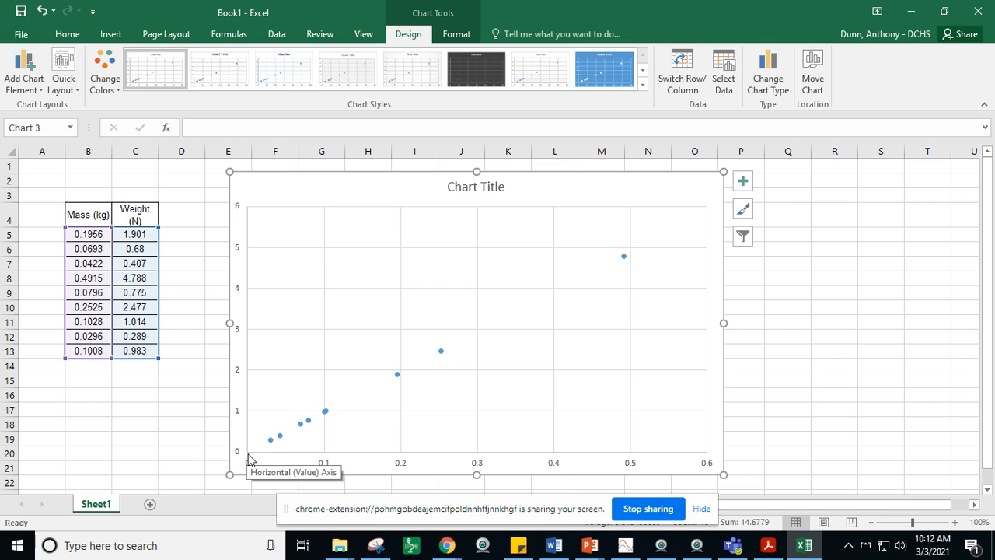
- Replace the placeholder chart title with "Weight versus Mass"
left_click(498, 189)
left_click(505, 188)
key("BackSpace")
key("BackSpace")
key("BackSpace")
key("BackSpace")
key("BackSpace")
key("BackSpace")
key("BackSpace")
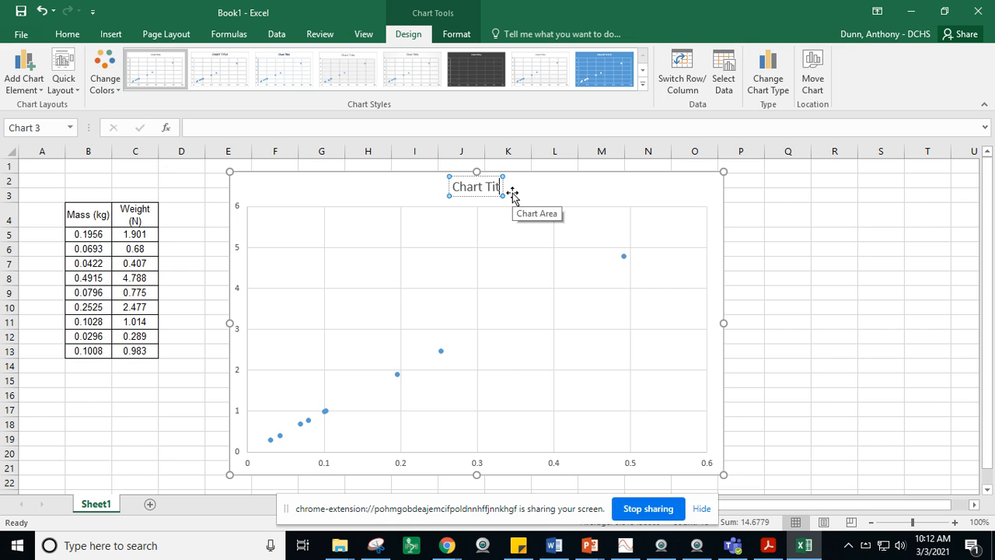
key("BackSpace")
key("BackSpace")
key("BackSpace")
key("BackSpace")
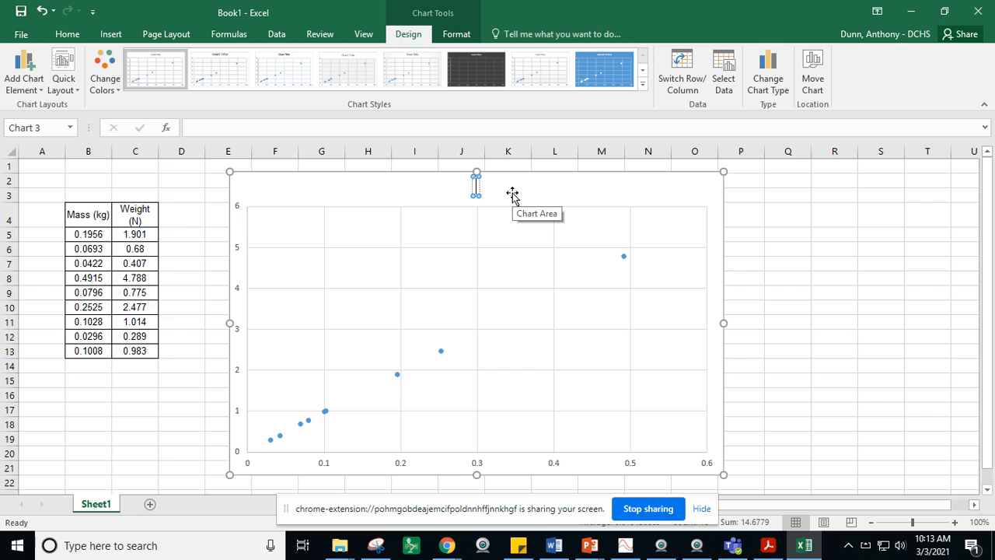
type("Weight")
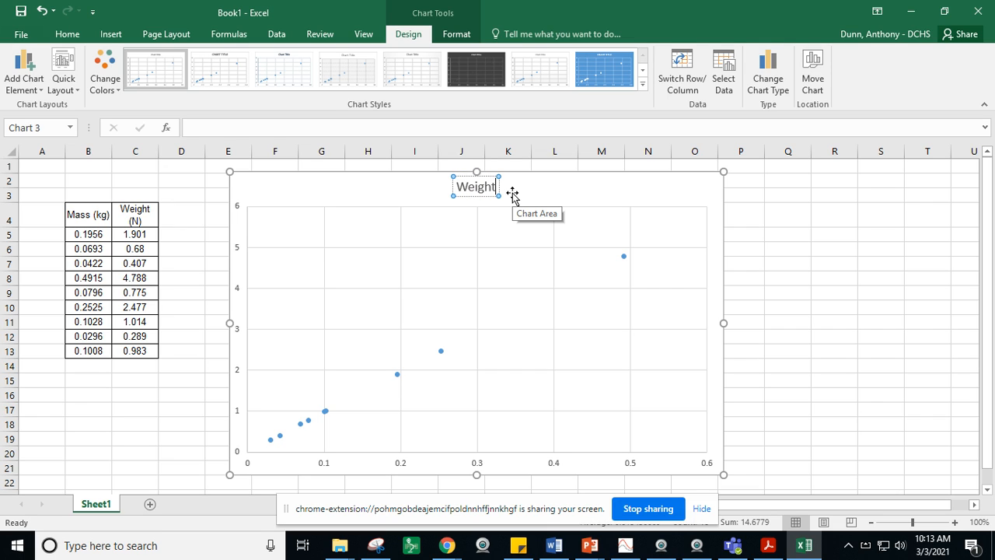
type(" ver")
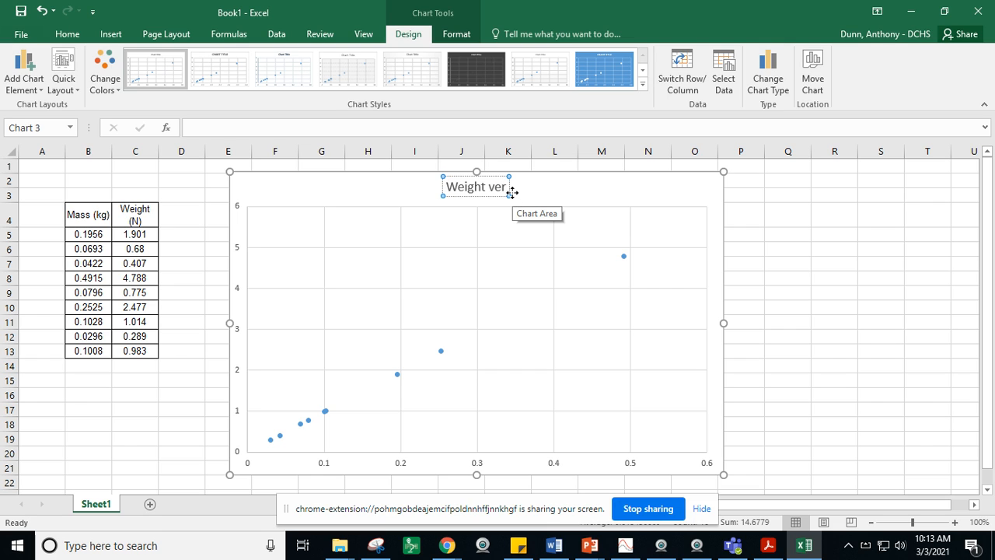
type("sus")
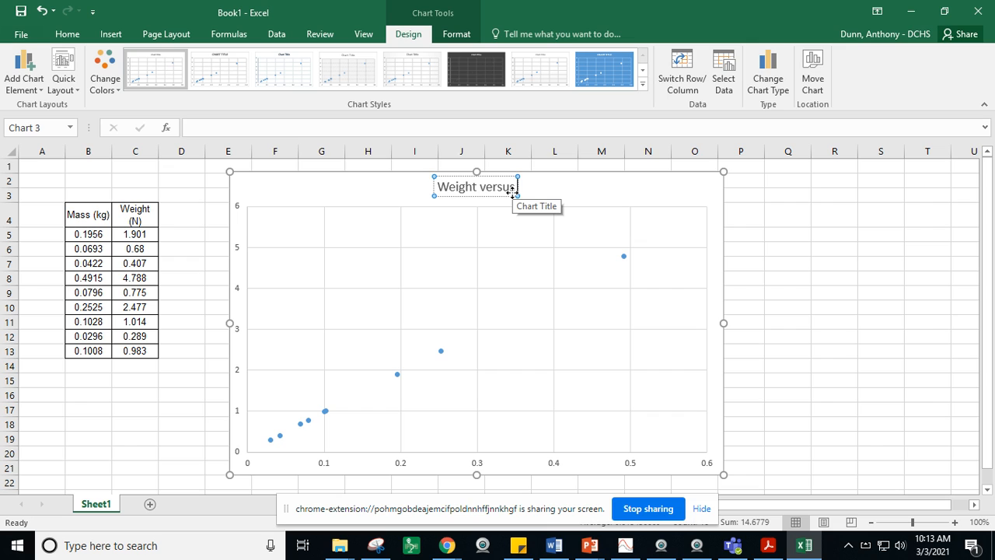
type("Mass")
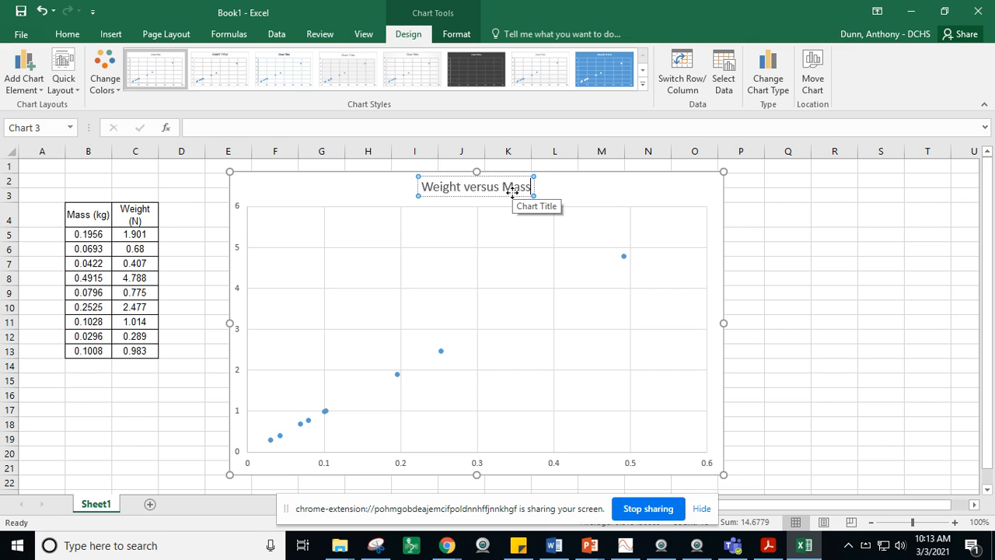
left_click(350, 202)
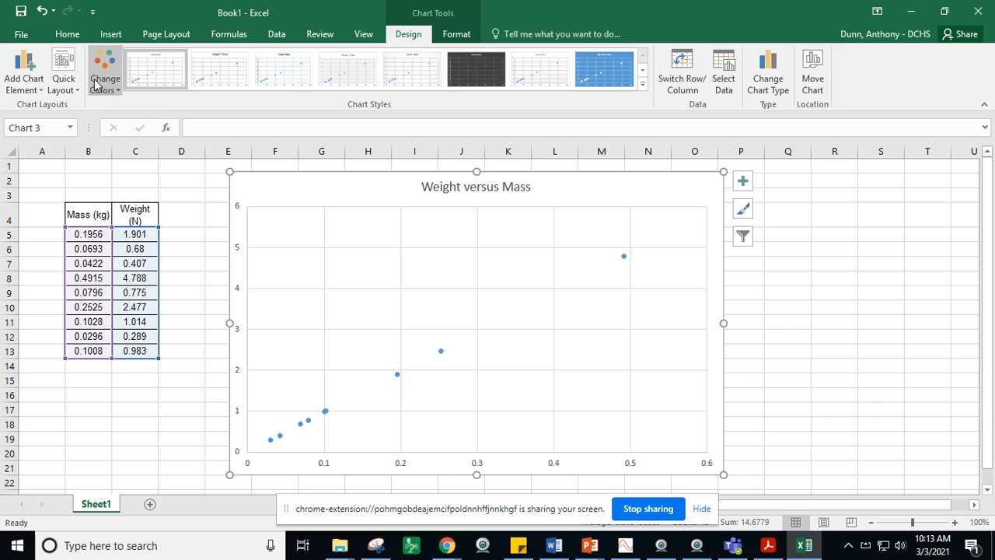
- Add a primary horizontal axis title to the chart reading "Mass (kg)"
left_click(34, 91)
mouse_move(54, 129)
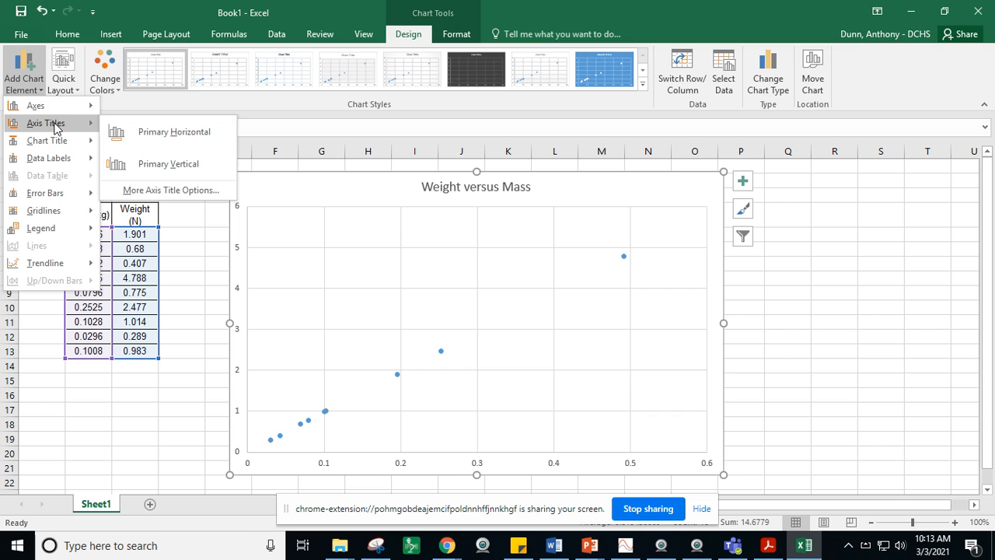
left_click(159, 132)
left_click(488, 456)
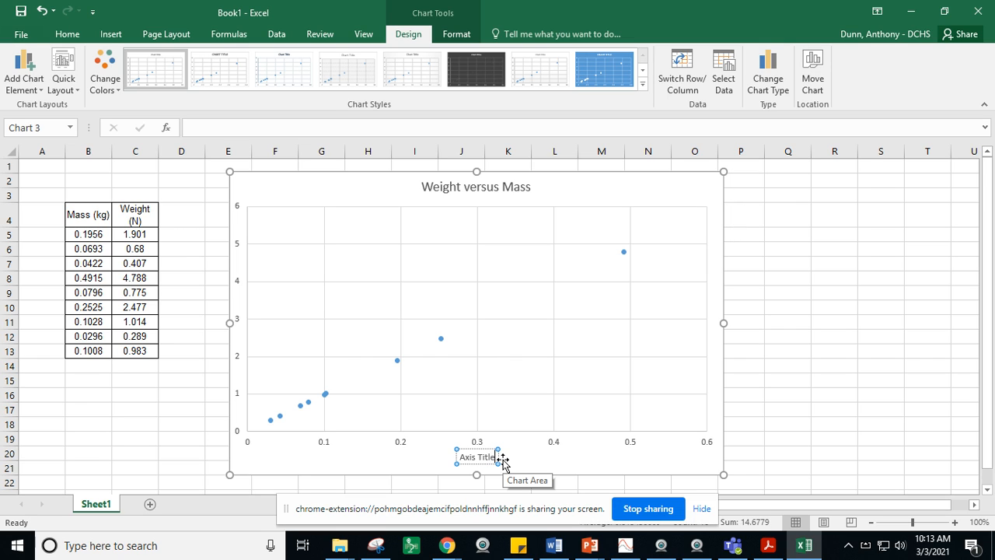
key("BackSpace")
key("BackSpace")
key("BackSpace")
key("BackSpace")
key("BackSpace")
key("BackSpace")
key("BackSpace")
key("BackSpace")
key("BackSpace")
key("BackSpace")
type("Mass (kg)")
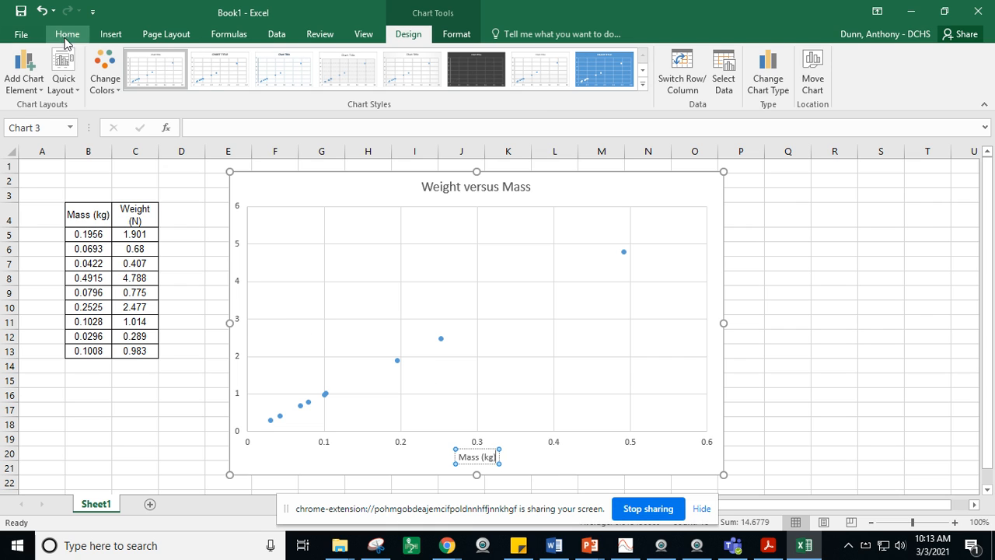
- Add a primary vertical axis title to the chart reading "Weight (N)"
left_click(24, 76)
mouse_move(44, 126)
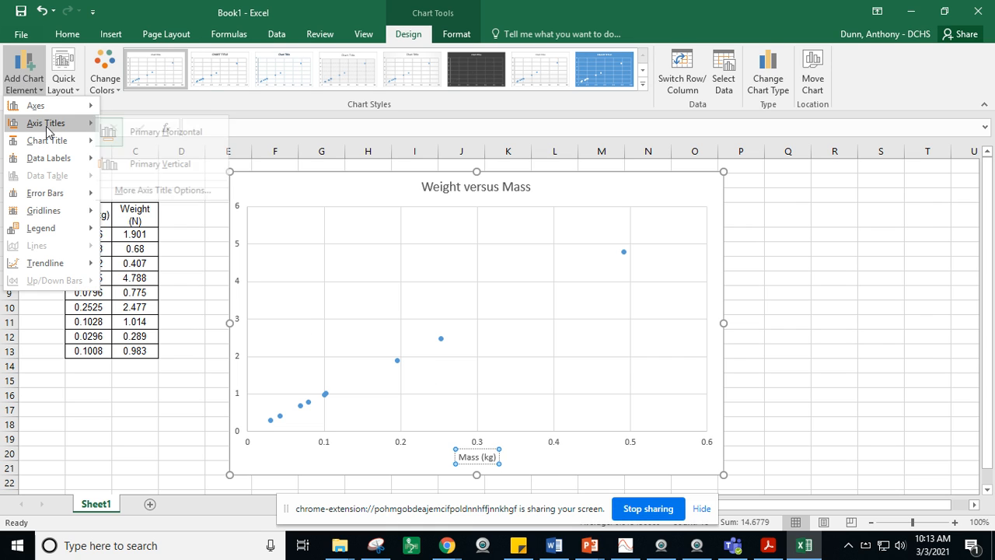
left_click(186, 161)
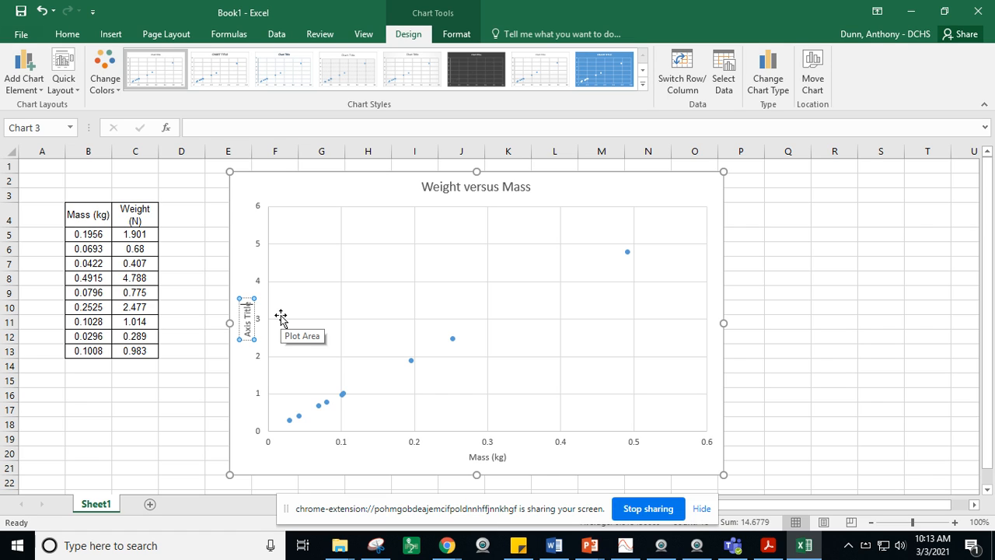
key("BackSpace")
key("BackSpace")
key("BackSpace")
key("BackSpace")
key("BackSpace")
key("BackSpace")
key("BackSpace")
key("BackSpace")
key("BackSpace")
key("BackSpace")
type("Weight (N)")
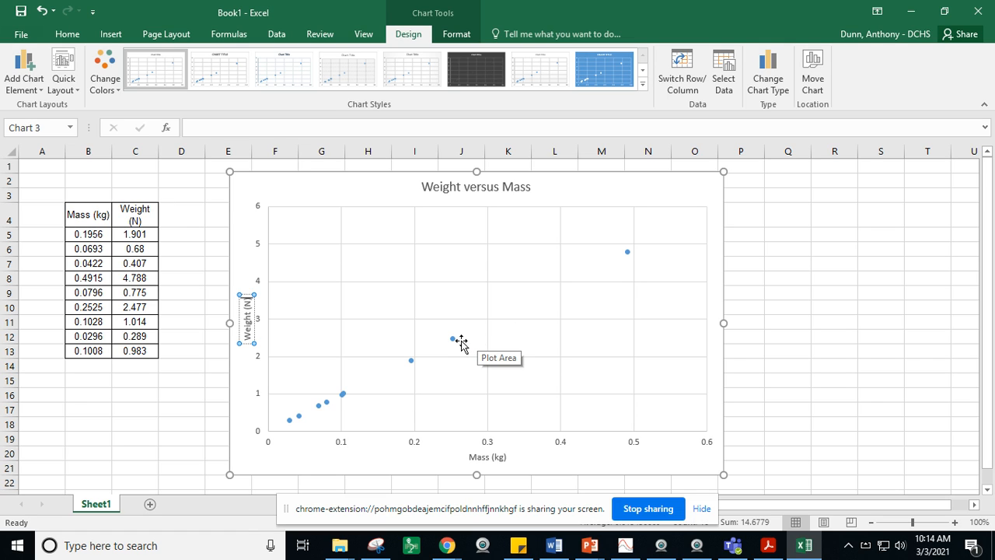
mouse_move(453, 340)
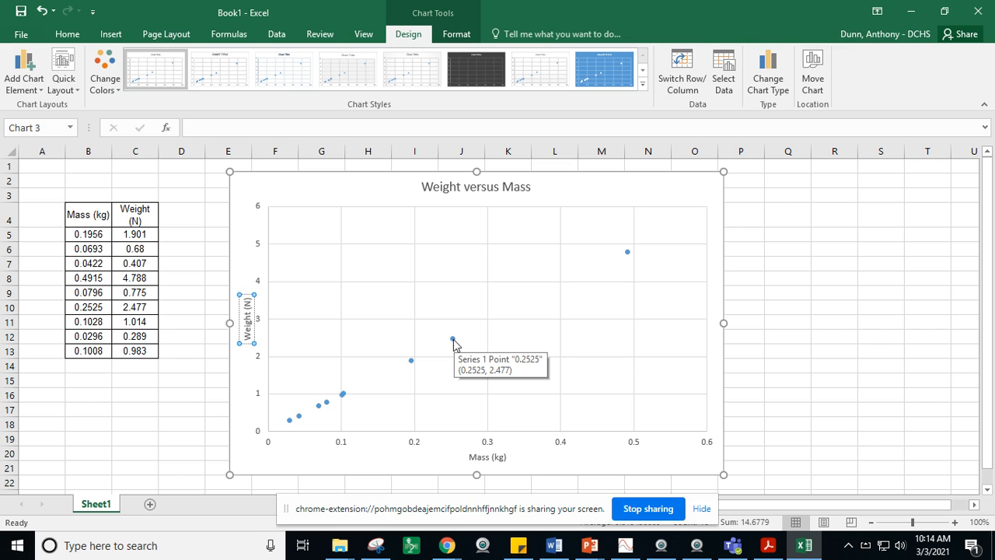
left_click(628, 187)
- Add a linear trendline to the data series and display its equation on the chart
mouse_move(454, 343)
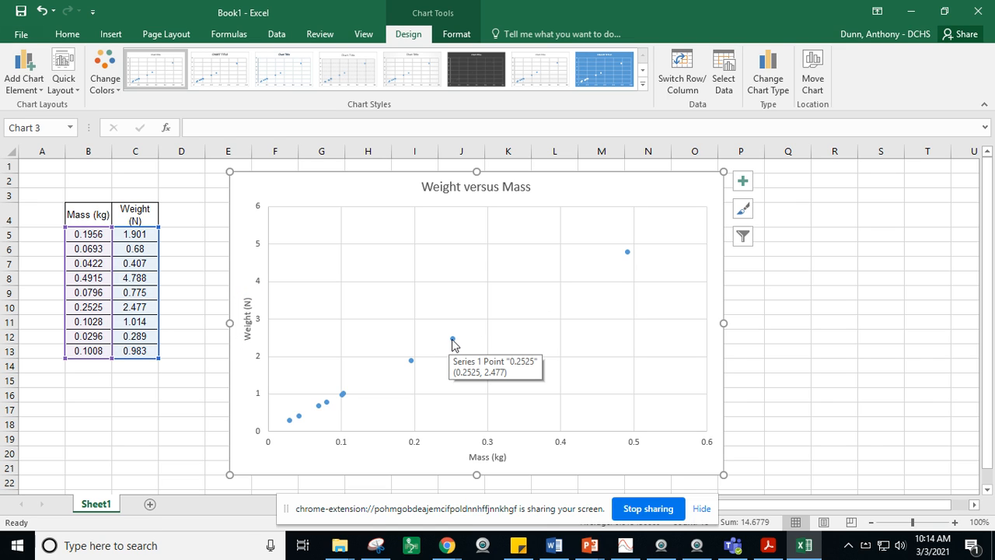
right_click(454, 340)
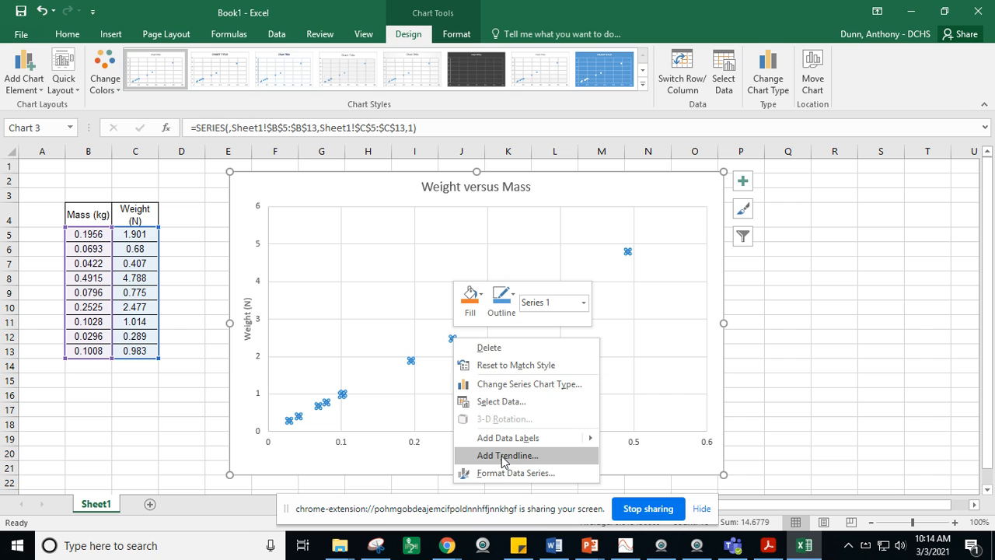
left_click(502, 458)
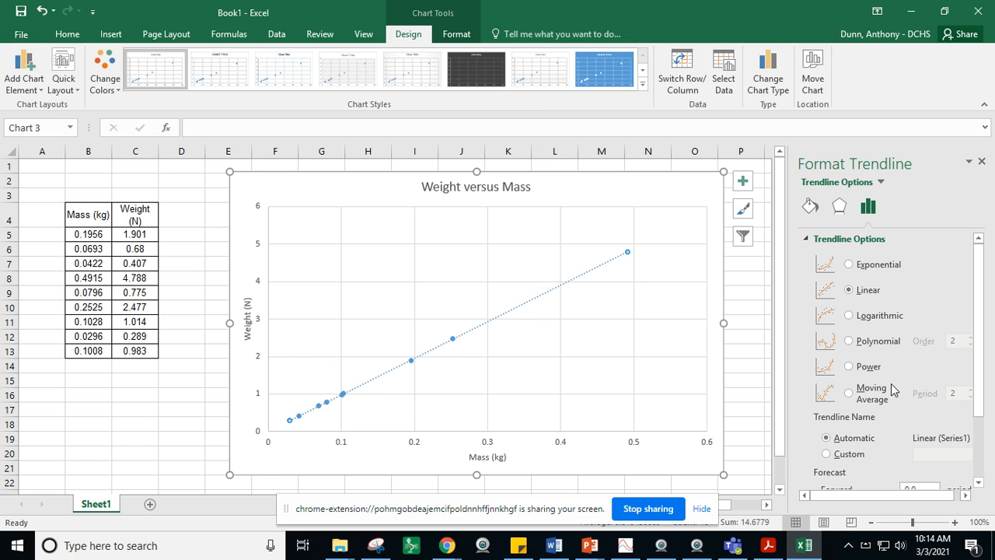
scroll(890, 384, "down", 1)
scroll(891, 383, "down", 1)
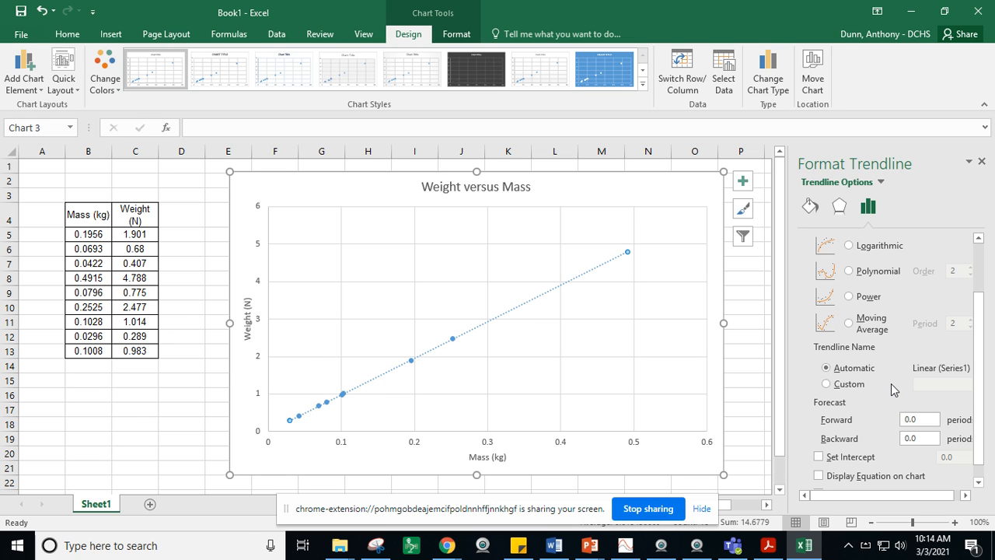
scroll(891, 383, "down", 1)
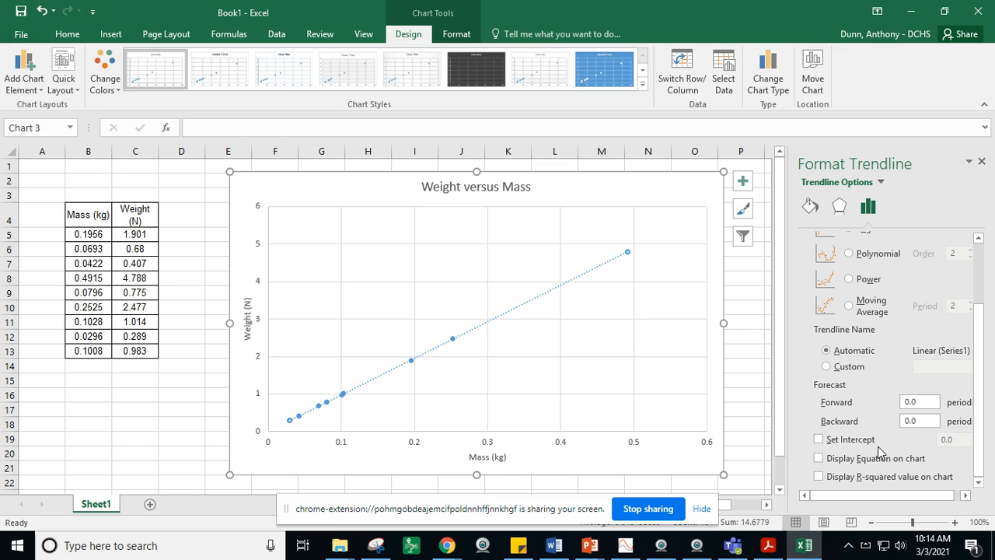
left_click(818, 458)
- Replace the y in the trendline equation label with F followed by a subscript G
left_click(573, 251)
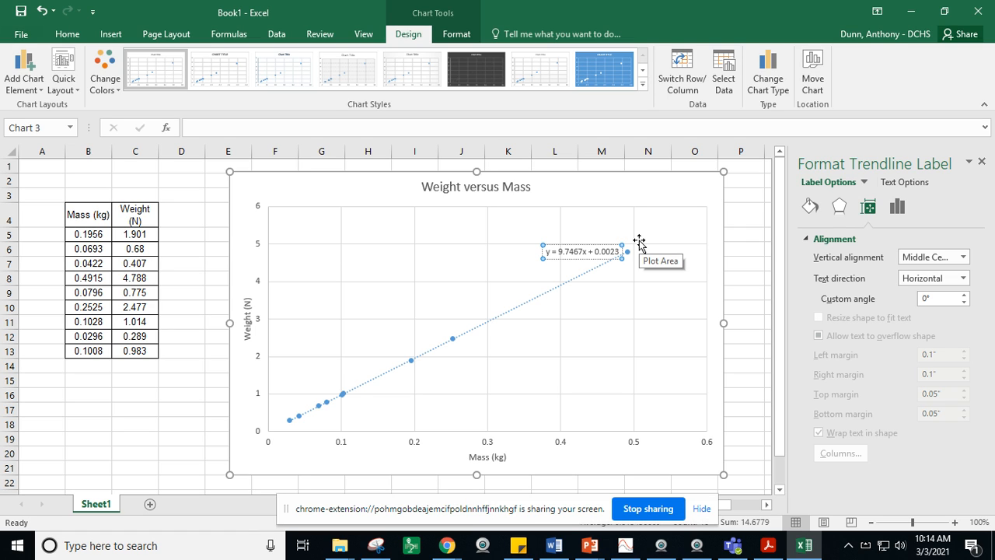
key("BackSpace")
type("F")
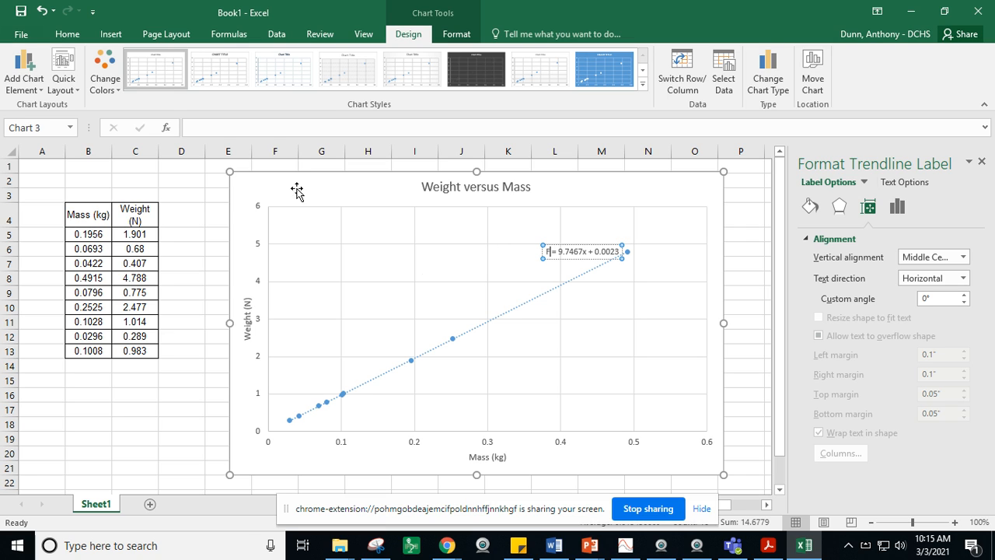
left_click(70, 37)
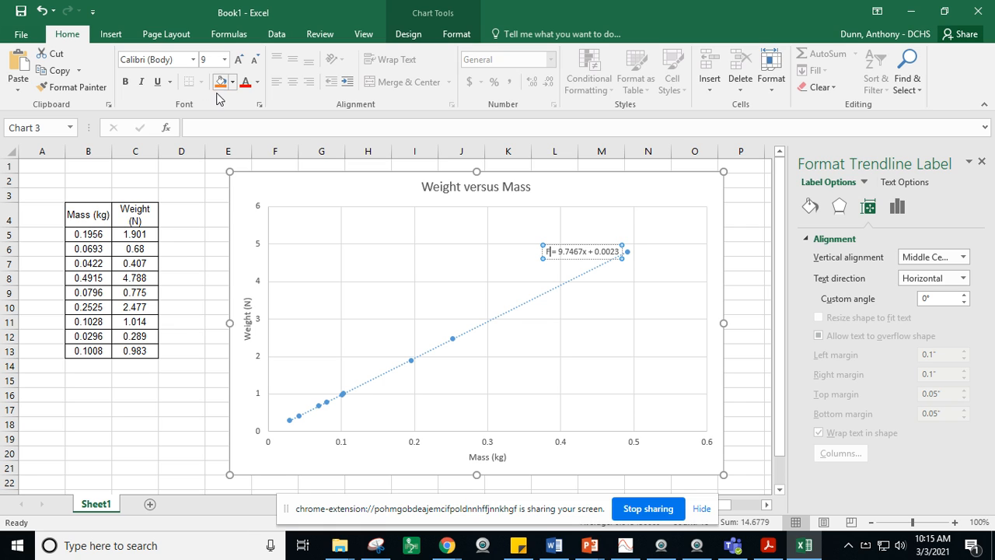
left_click(260, 111)
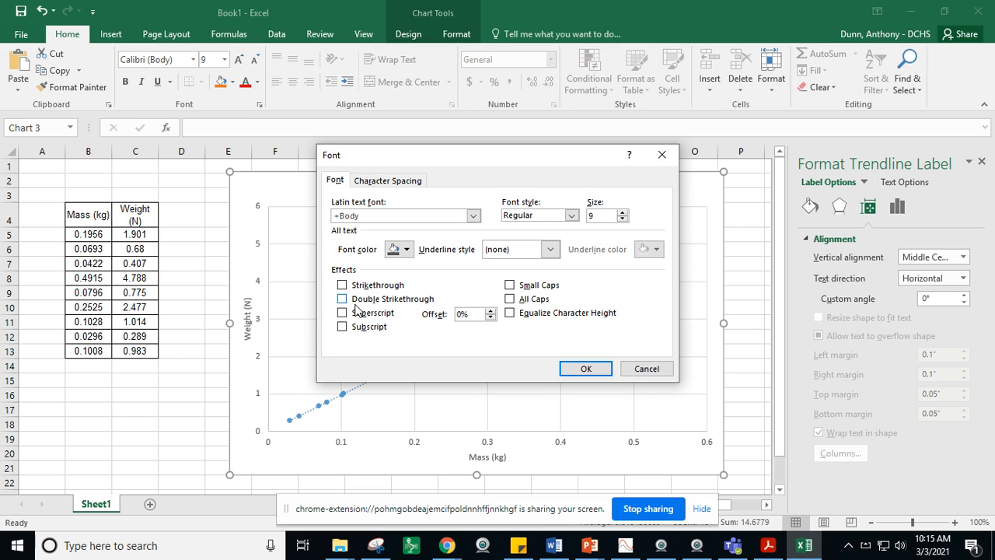
left_click(342, 326)
left_click(588, 370)
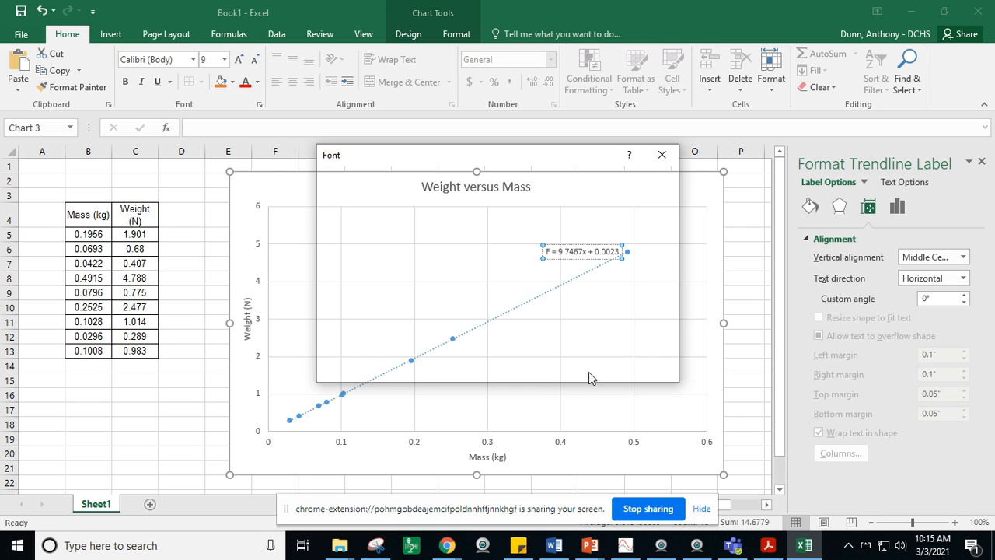
type("g")
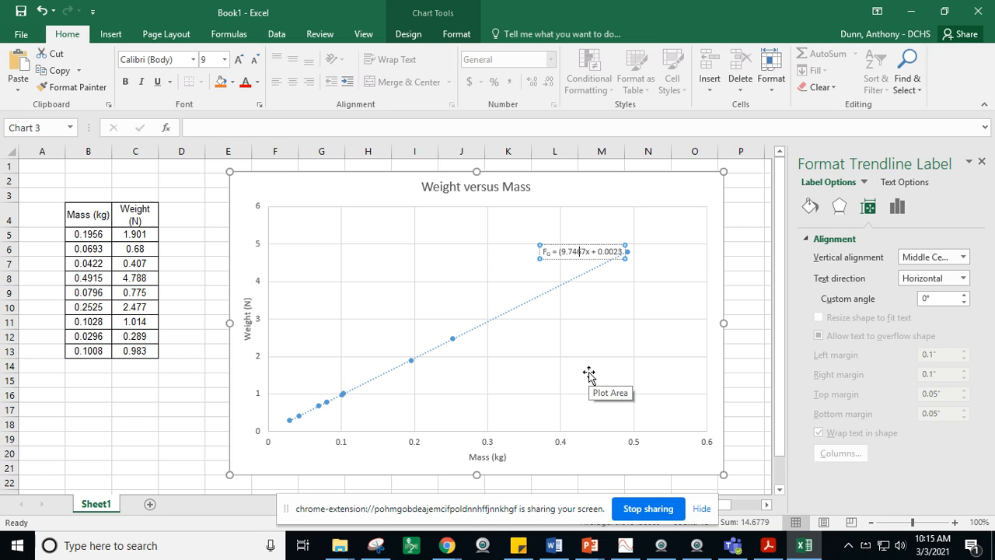
- Rewrite the slope in the trendline equation label as (9.75 N/kg) and change the variable x to m
key("Delete")
key("Delete")
key("Delete")
type("5 N/kg)")
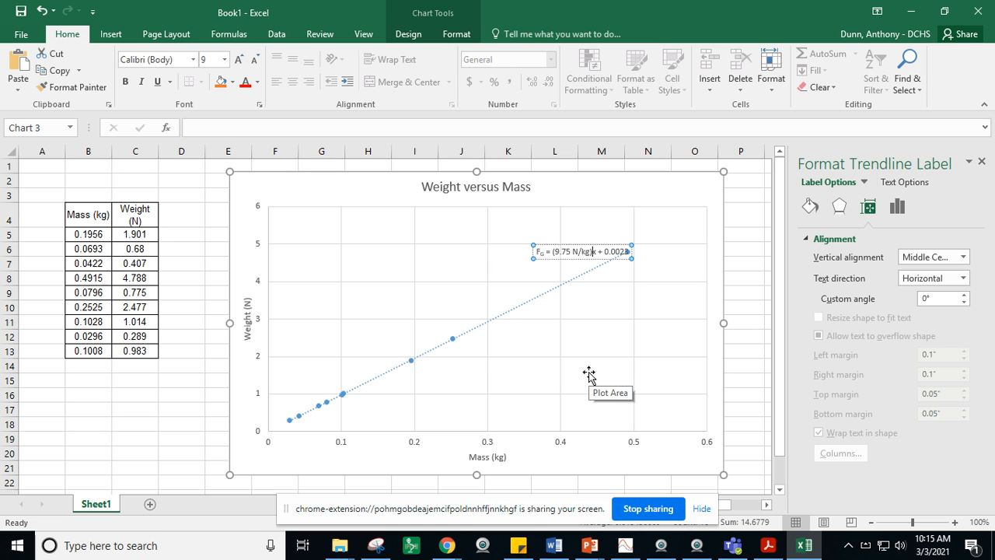
key("BackSpace")
type("m")
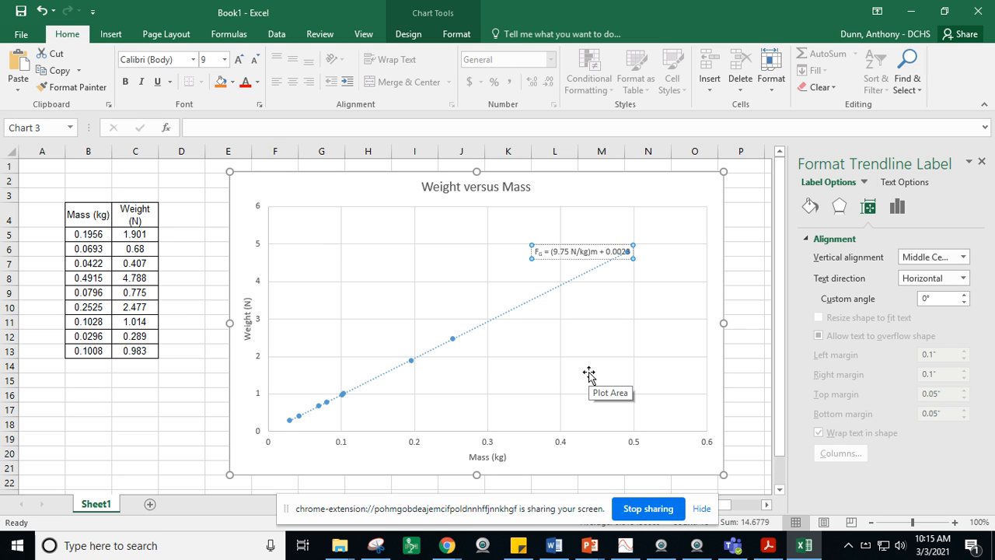
- Delete the "+ 0.0023" intercept term from the trendline equation label
key("Right")
key("Delete")
key("Delete")
key("Delete")
key("Delete")
key("Delete")
key("Delete")
key("Delete")
key("Delete")
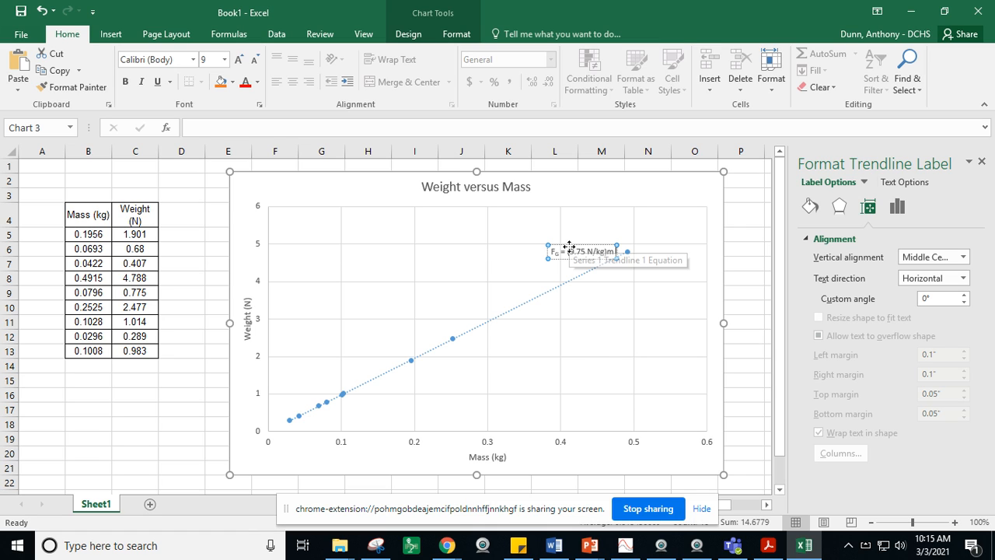
- Move the trendline equation label just below the trendline near the 0.45 kg mass position and set all its text to font size 12
left_click_drag(569, 247, 577, 294)
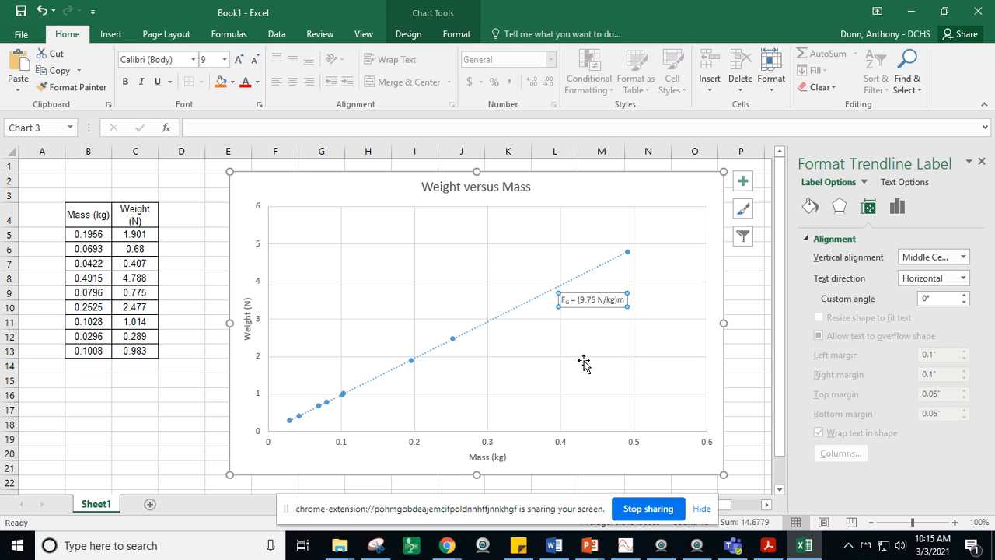
left_click(567, 299)
key("Home")
key("shift+Right")
key("shift+Right")
key("shift+Right")
key("shift+Right")
key("shift+Right")
key("shift+Right")
key("shift+Right")
key("shift+Right")
key("shift+Right")
key("shift+Right")
key("shift+Right")
key("shift+Right")
key("shift+Right")
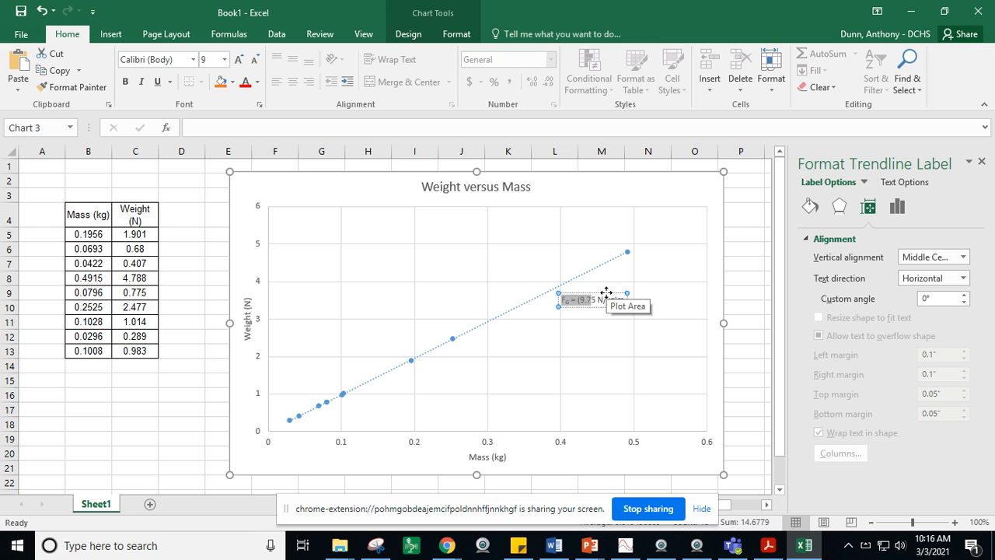
key("shift+Right")
key("shift+Right")
left_click(225, 60)
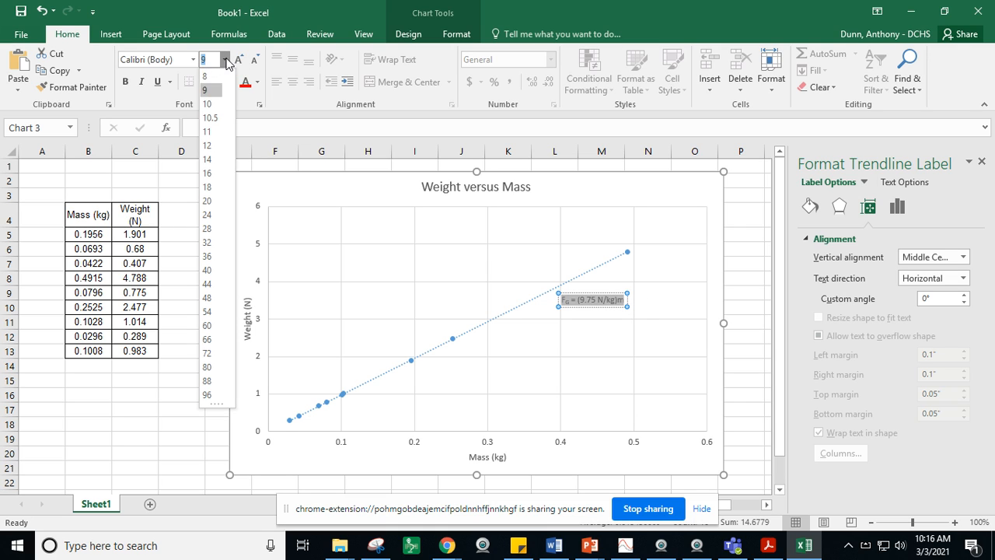
left_click(211, 146)
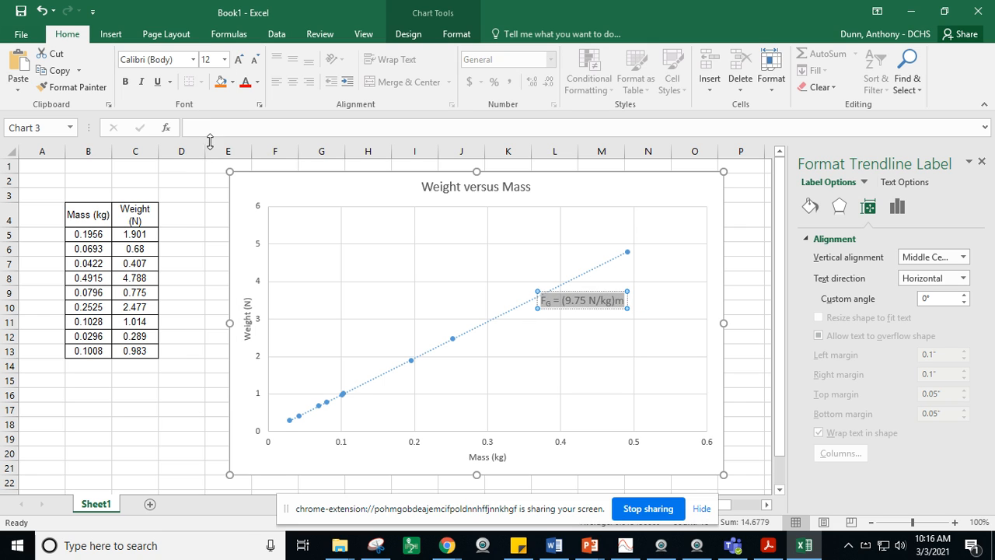
left_click(517, 357)
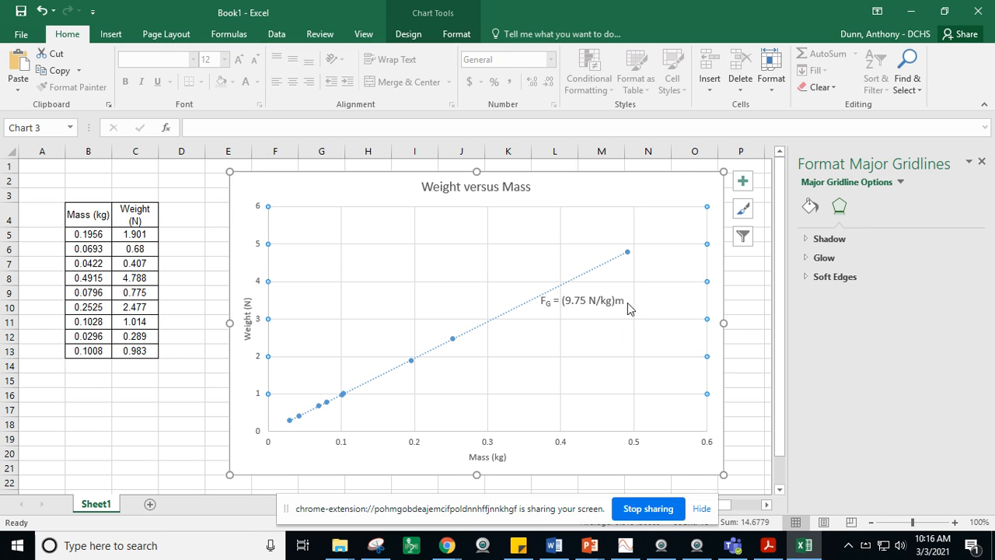
left_click(305, 187)
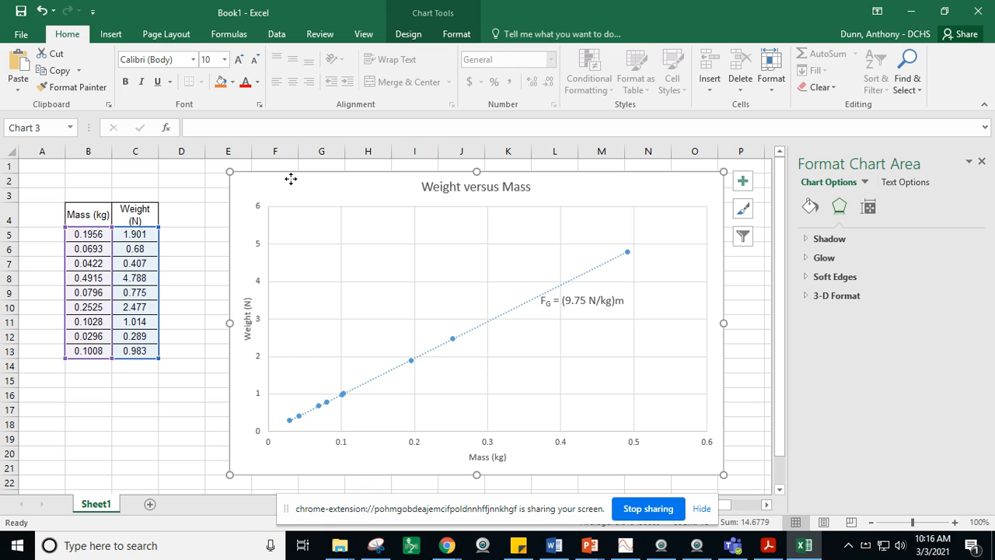
right_click(291, 183)
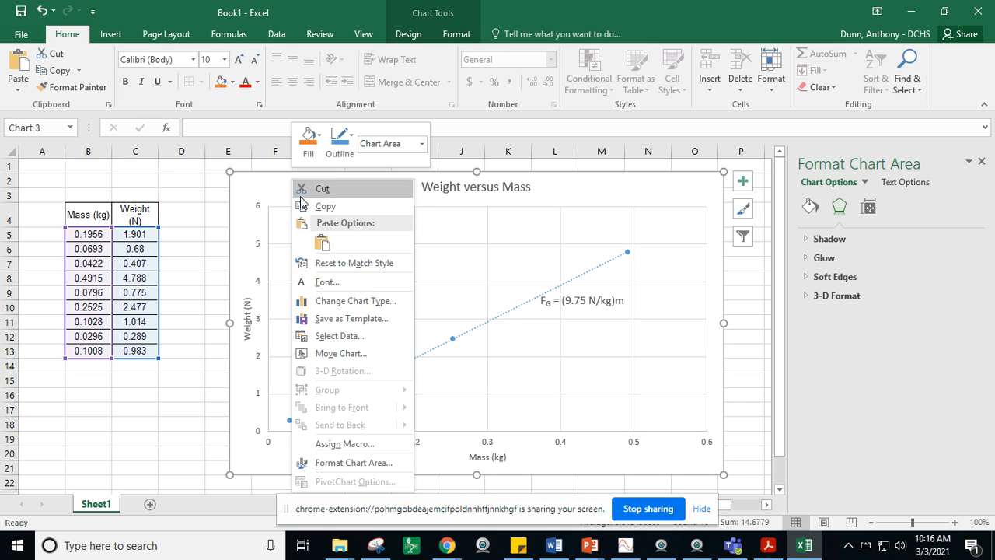
left_click(256, 185)
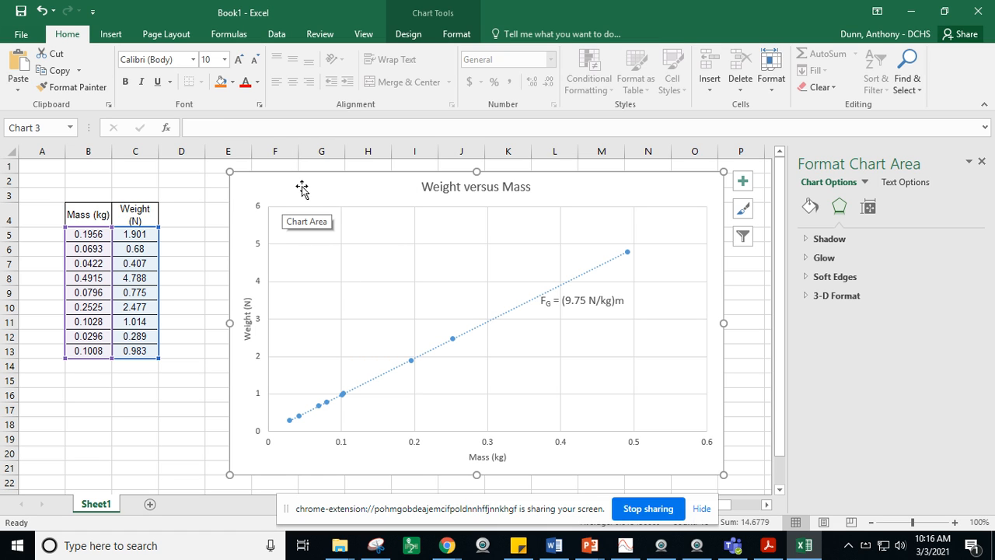